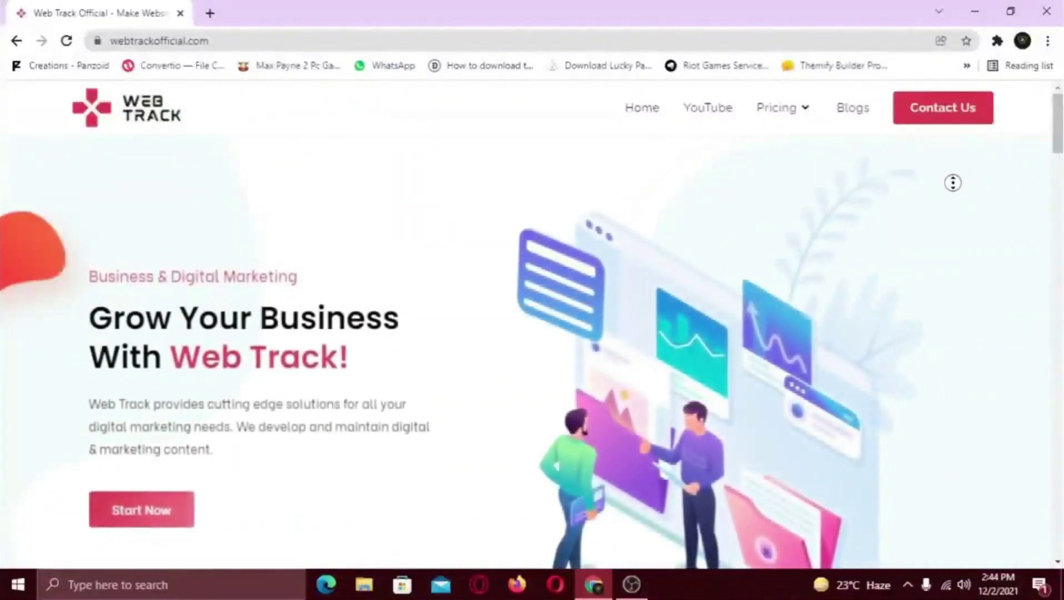
Scroll through the Contact Us page's WPForms shortcode, then switch to the WordPress Dashboard tab.
scroll(953, 183, down, 3)
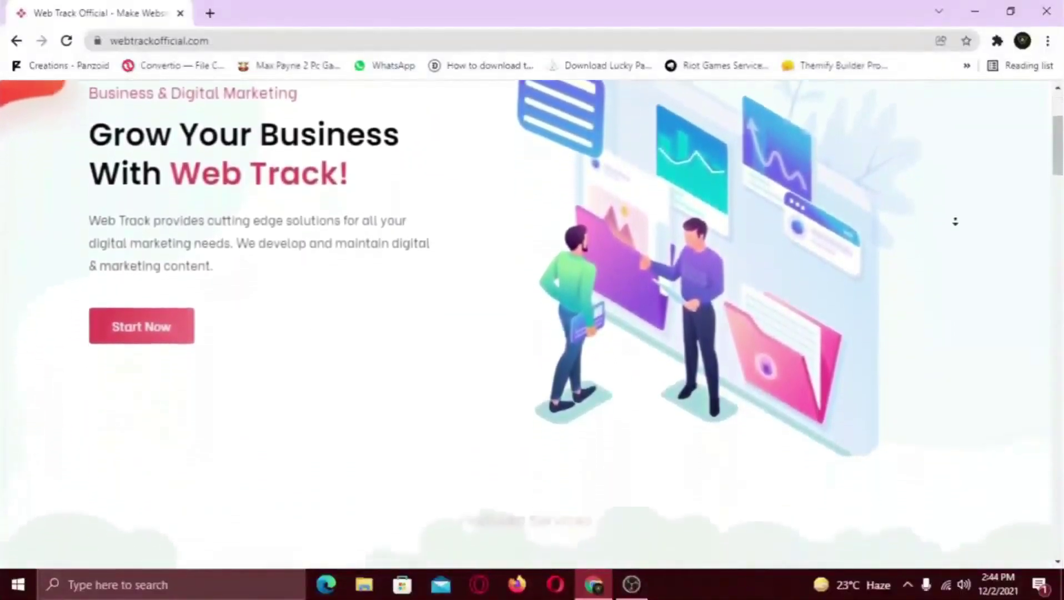
scroll(956, 222, down, 7)
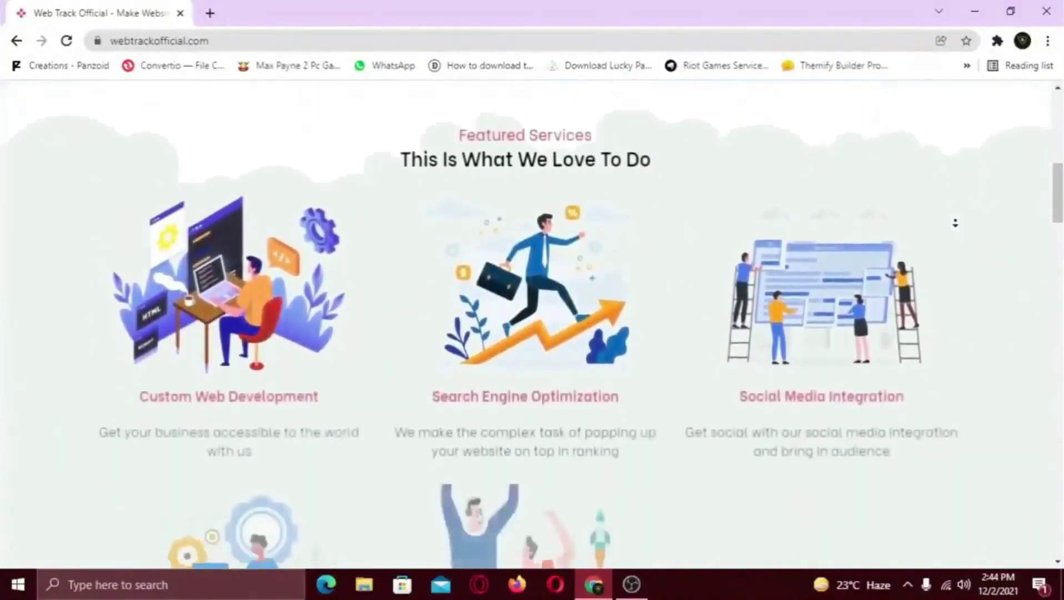
scroll(956, 223, down, 7)
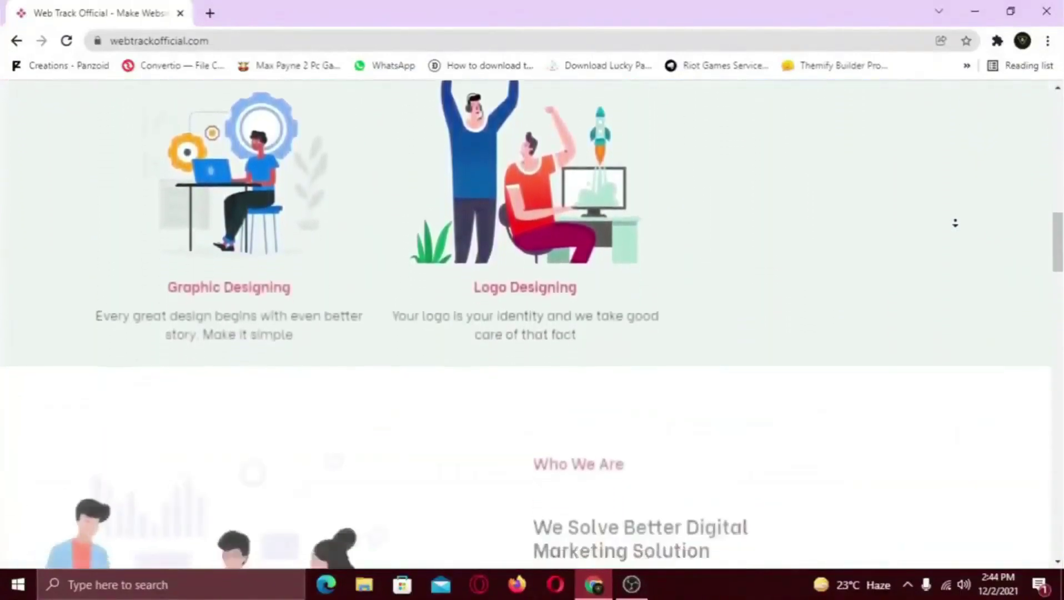
scroll(955, 222, down, 8)
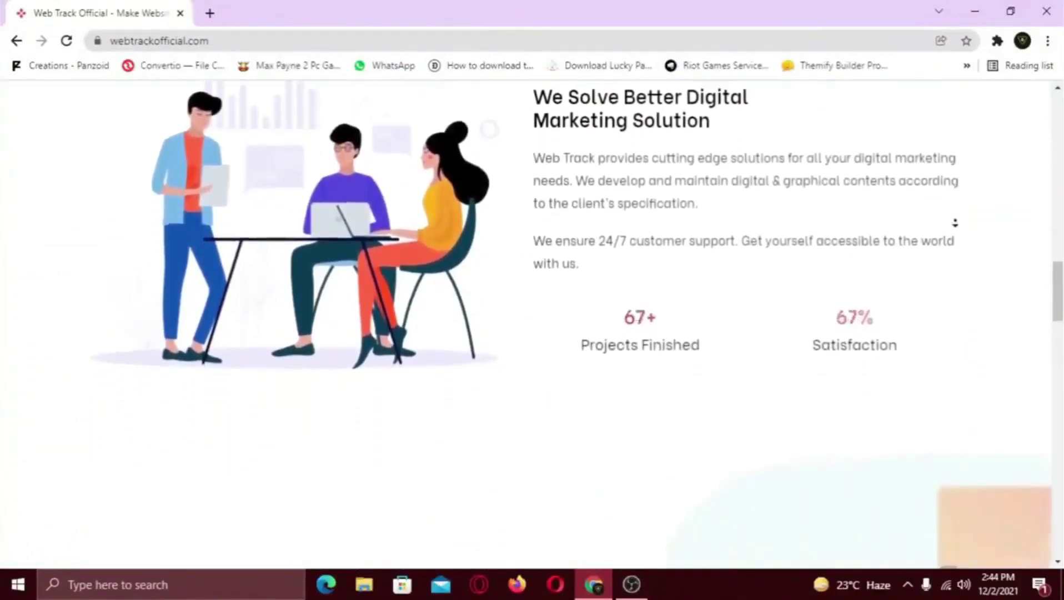
scroll(956, 223, down, 7)
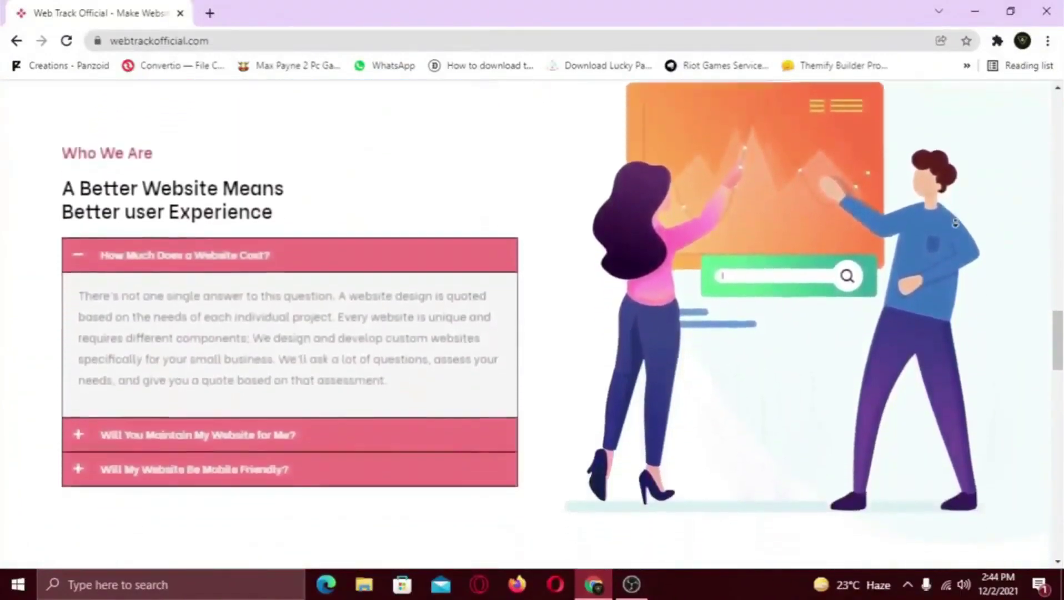
scroll(956, 223, down, 7)
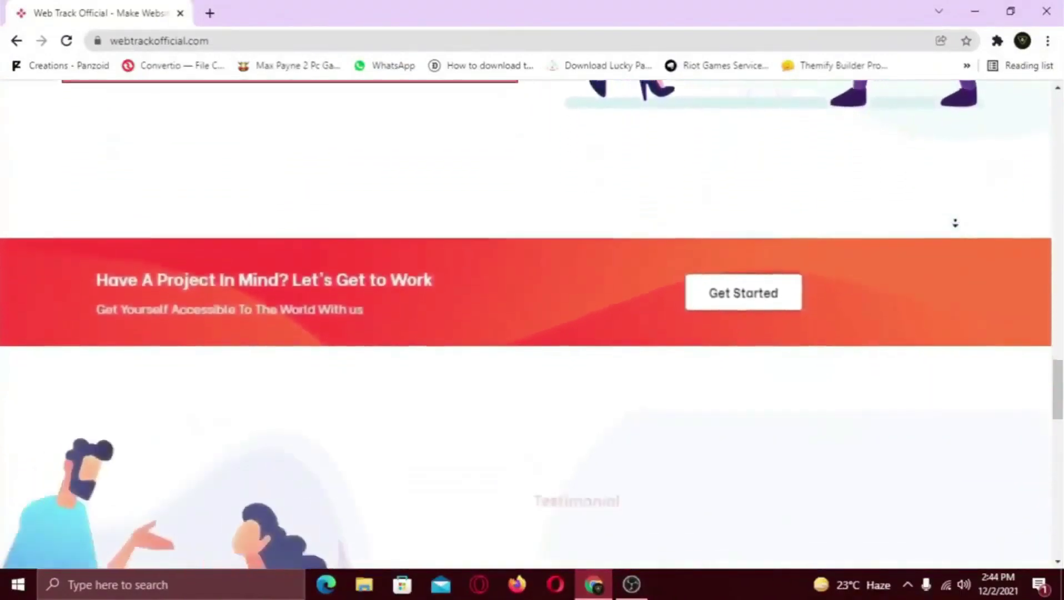
scroll(956, 223, down, 7)
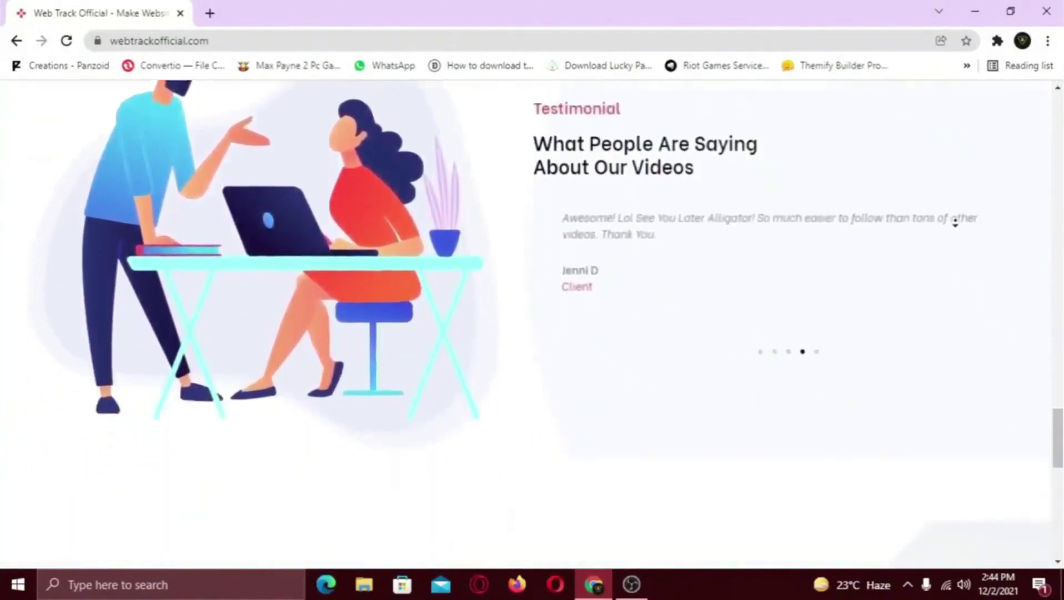
scroll(955, 223, down, 7)
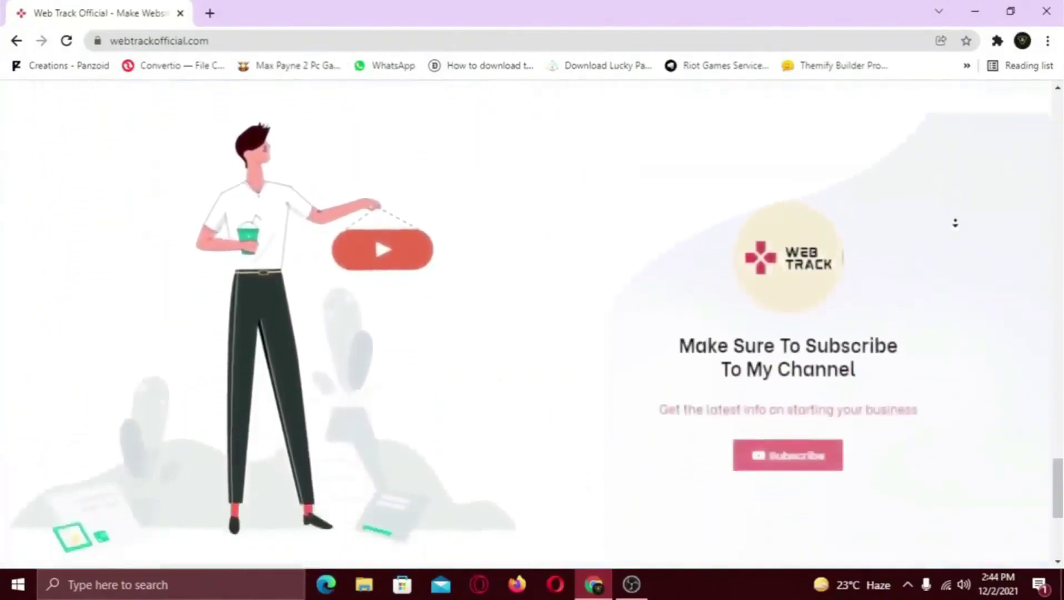
scroll(955, 223, down, 4)
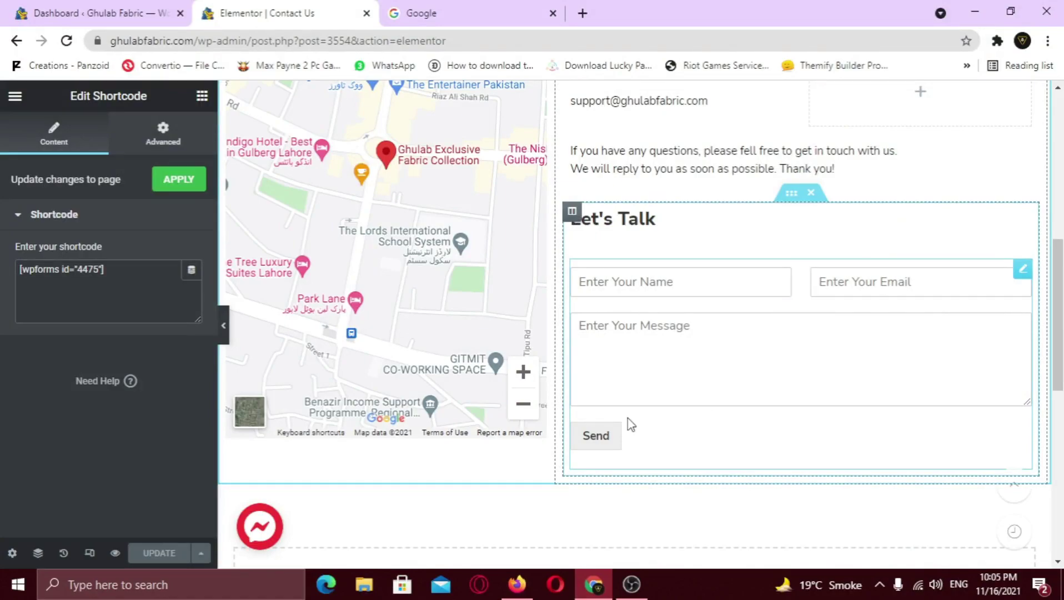
click(148, 23)
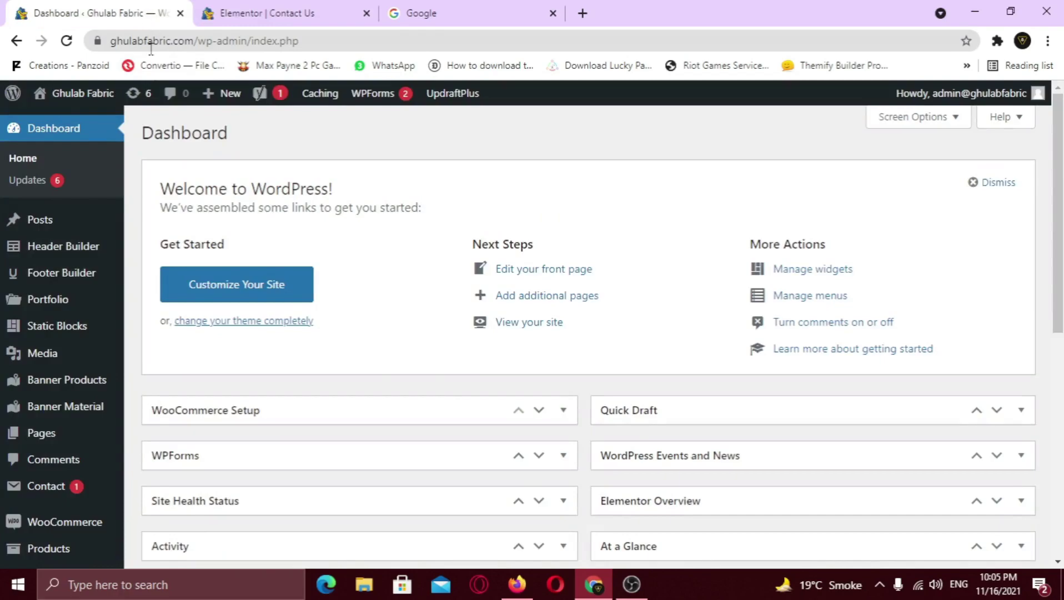
Under WPForms Settings > CAPTCHA, pick the reCAPTCHA card and the Checkbox reCAPTCHA v2 type.
scroll(156, 239, down, 5)
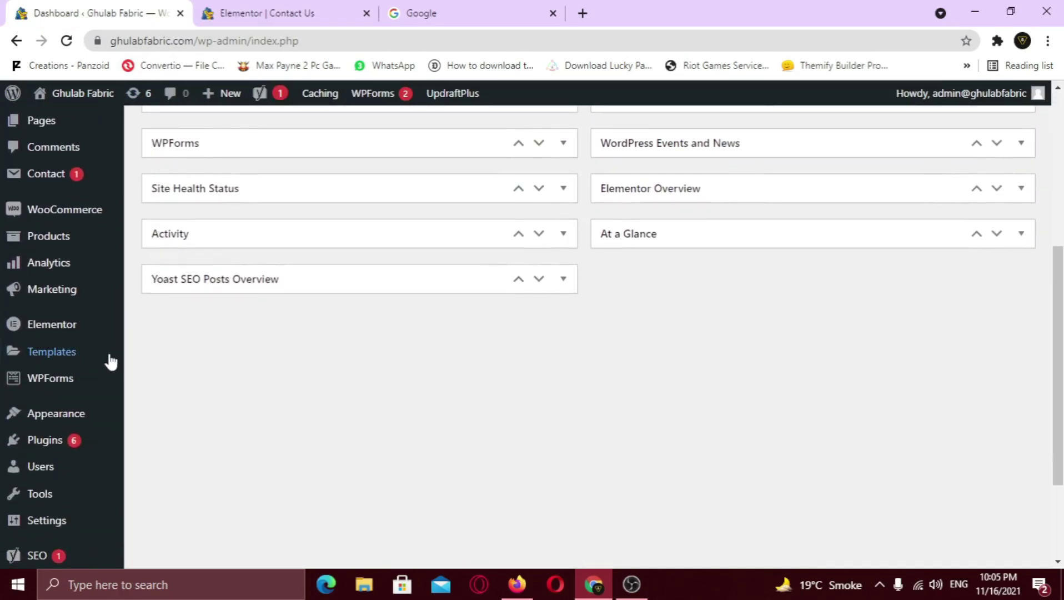
mouse_move(61, 385)
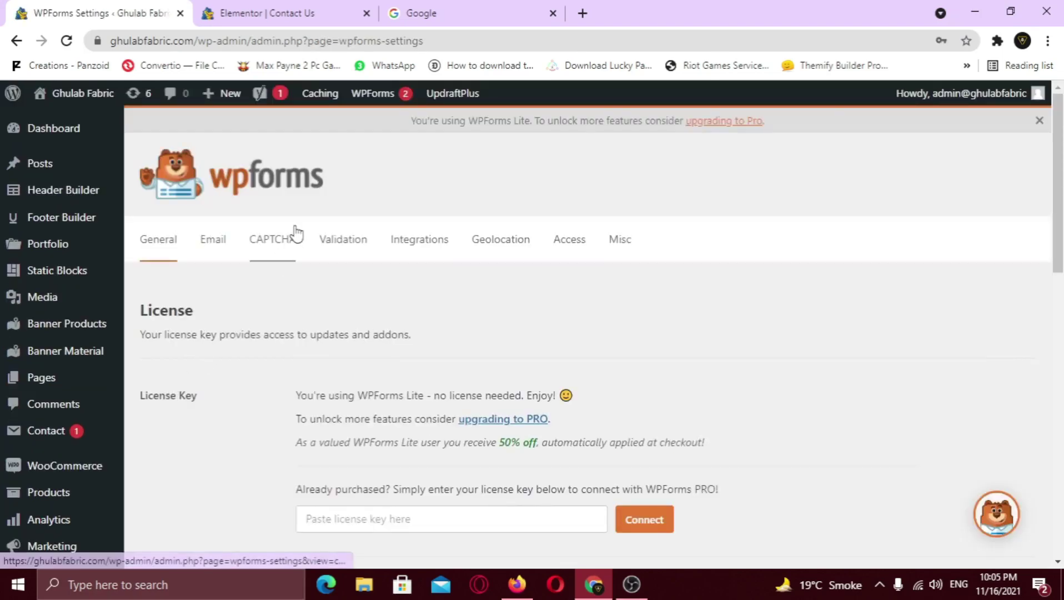
click(296, 232)
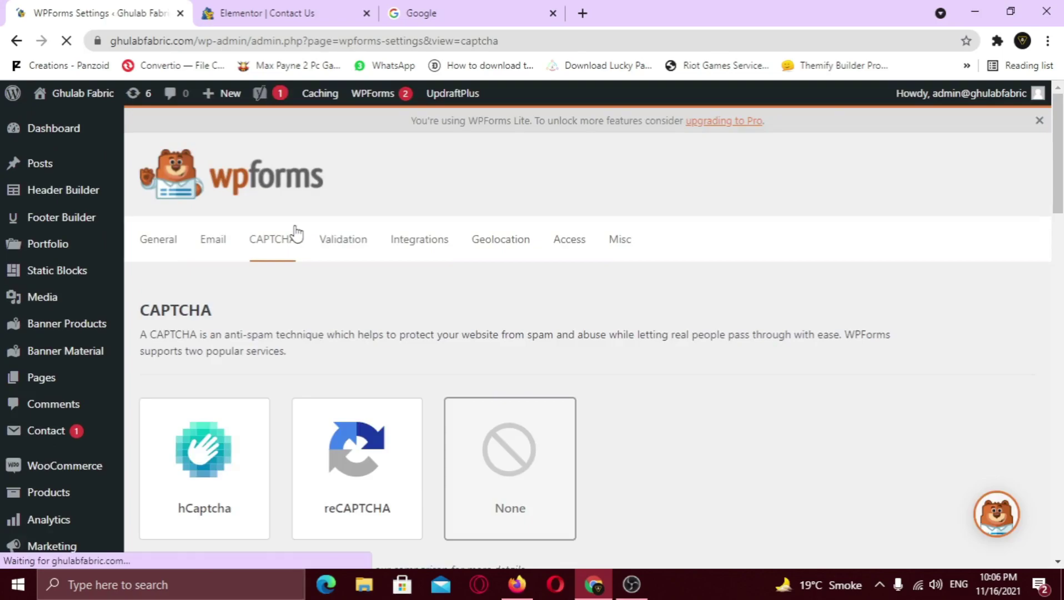
scroll(704, 374, down, 3)
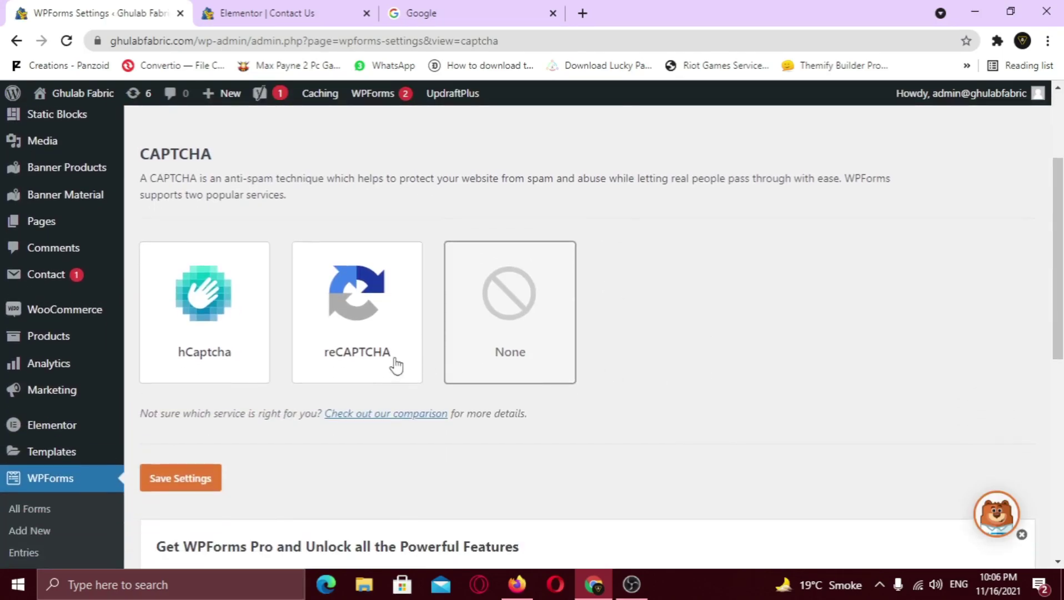
click(361, 361)
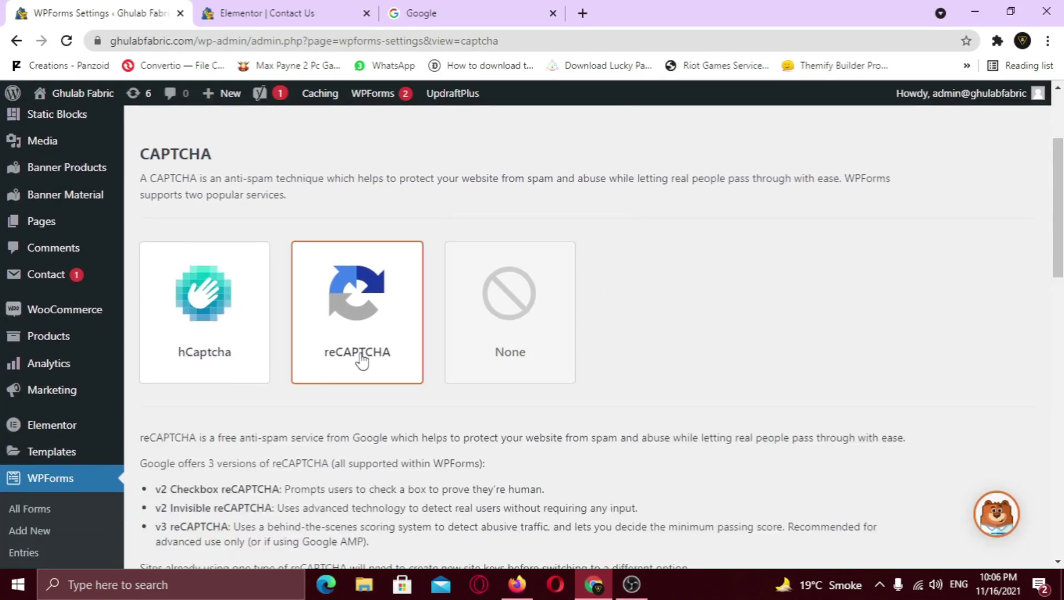
middle_click(652, 426)
scroll(652, 444, down, 8)
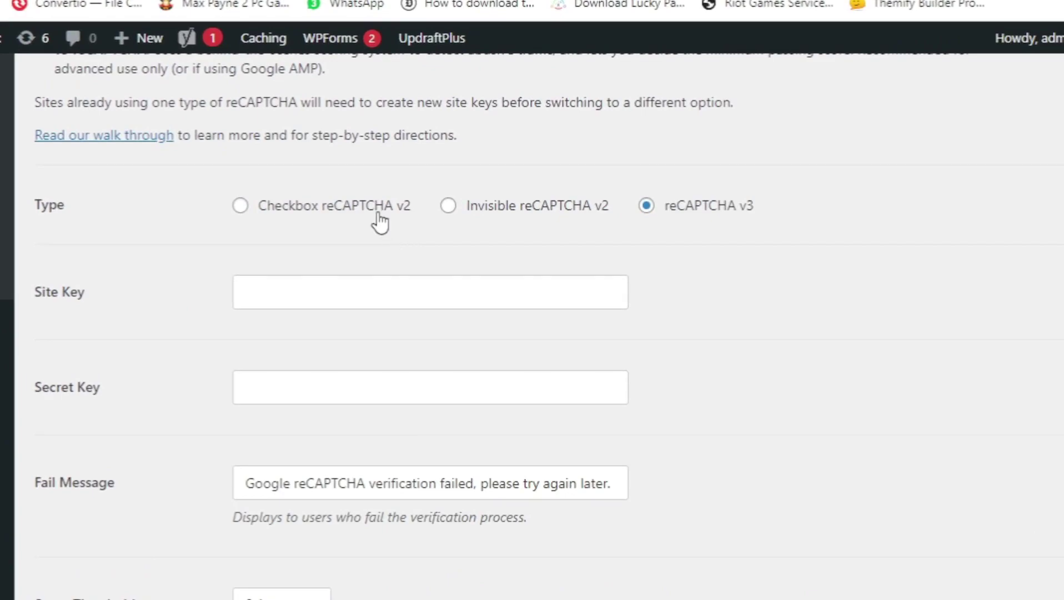
click(382, 223)
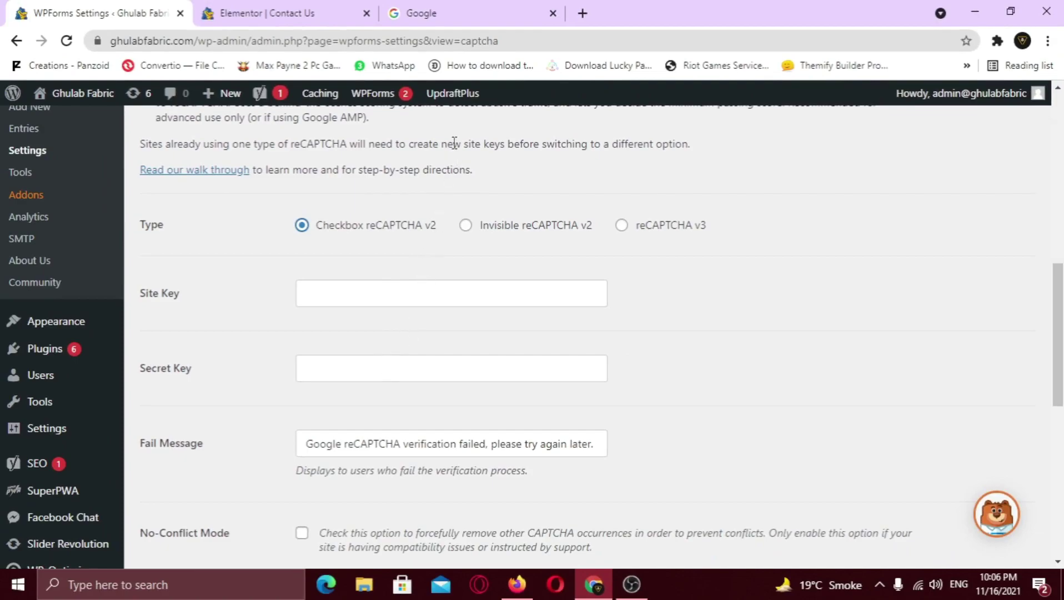
Search Google for 'recaptcha' and reach the reCAPTCHA admin console via the official reCAPTCHA site.
click(478, 18)
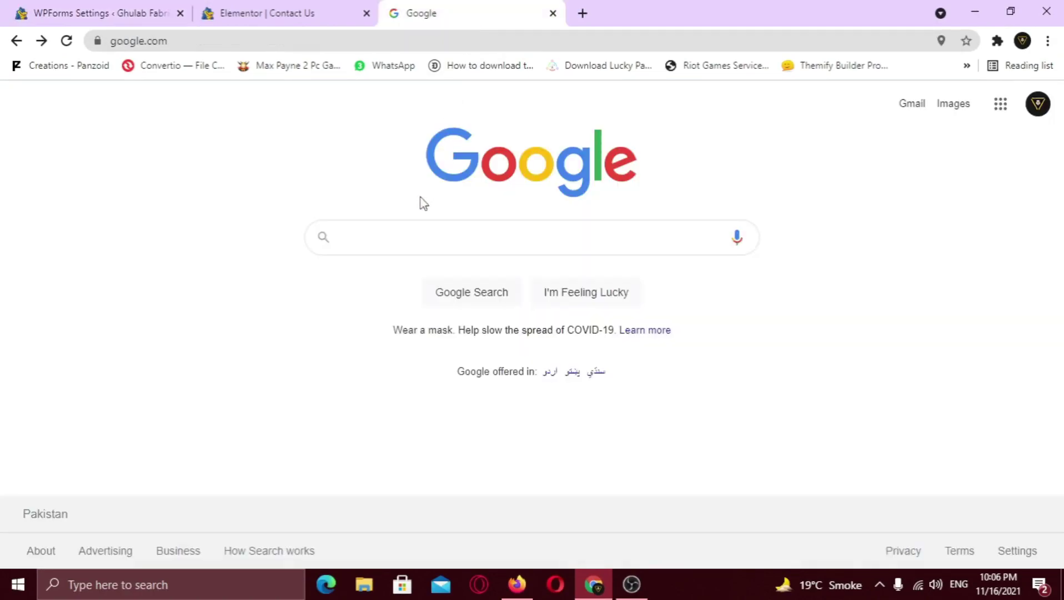
text(recaptcha)
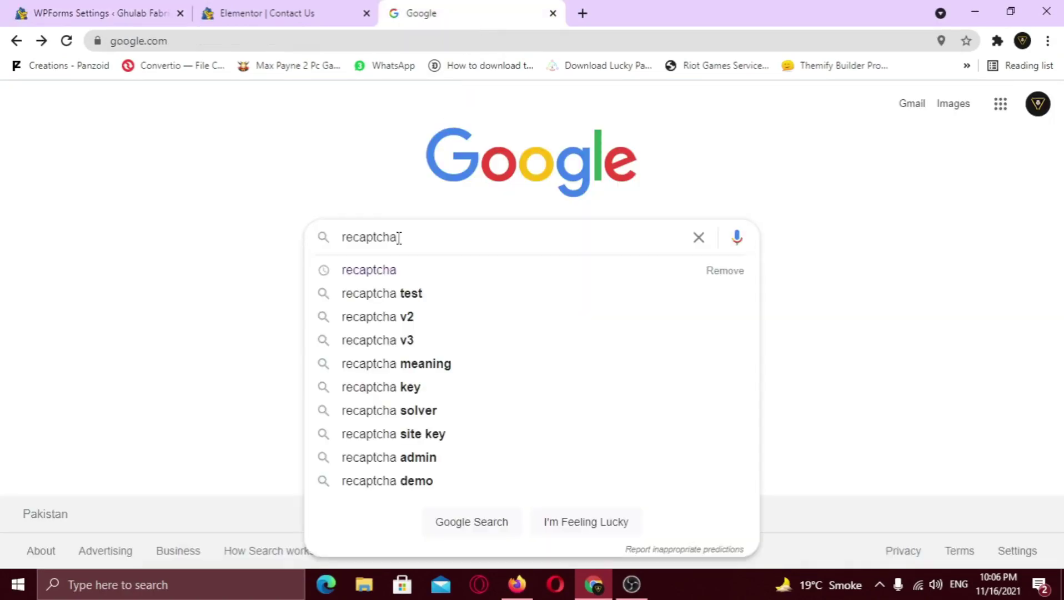
key(Return)
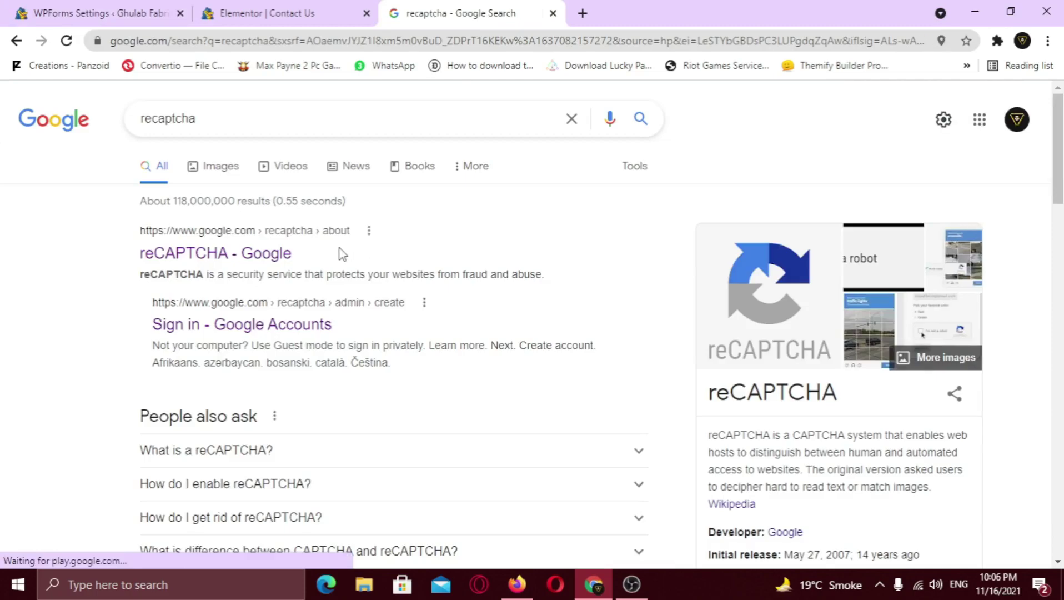
click(243, 256)
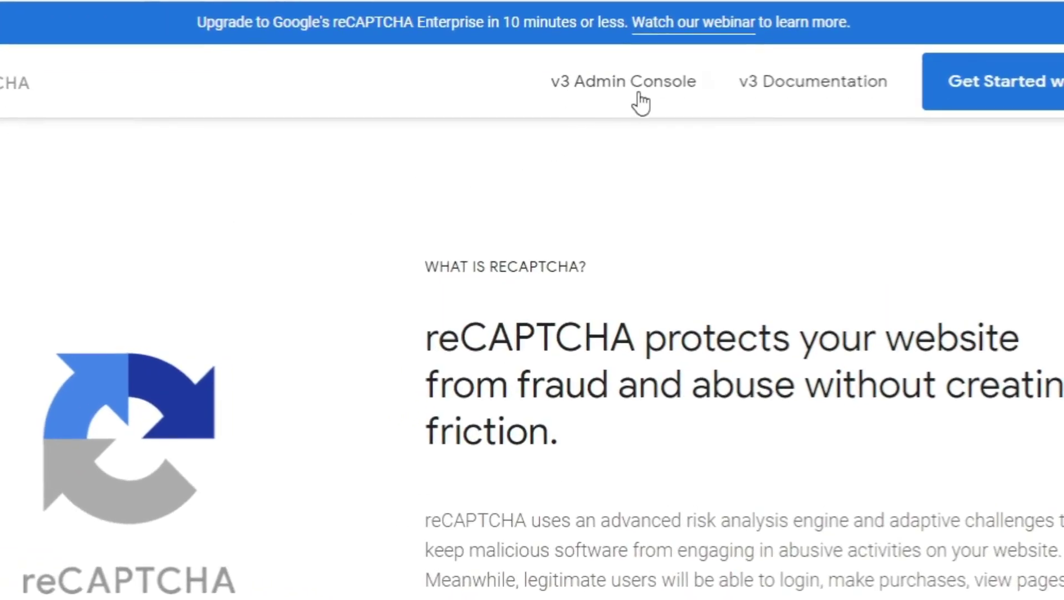
click(639, 92)
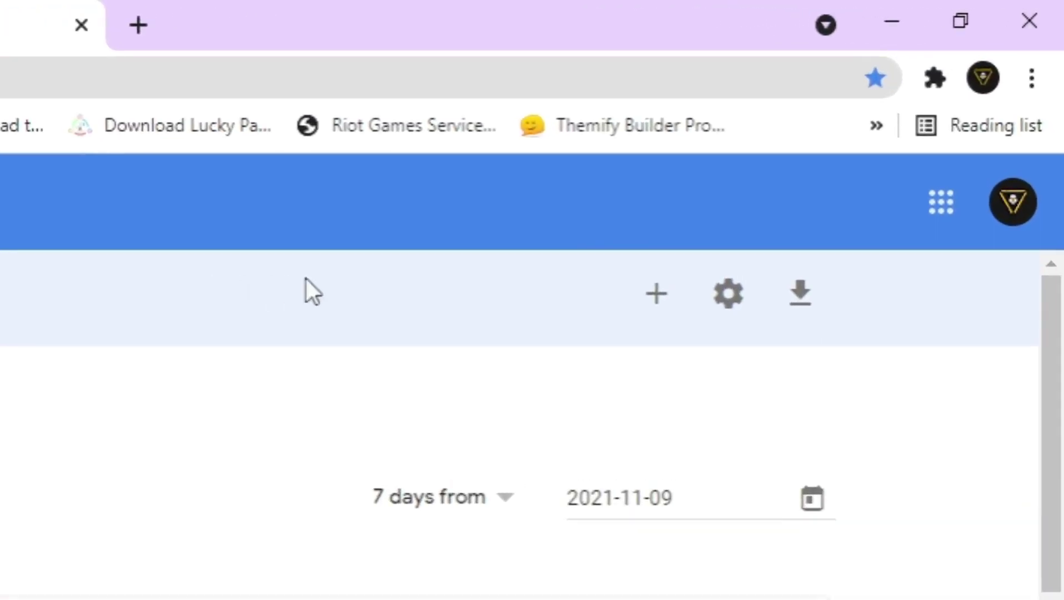
Start a new reCAPTCHA registration labelled 'Ghulab Fabric' using the v2 challenge type.
click(655, 295)
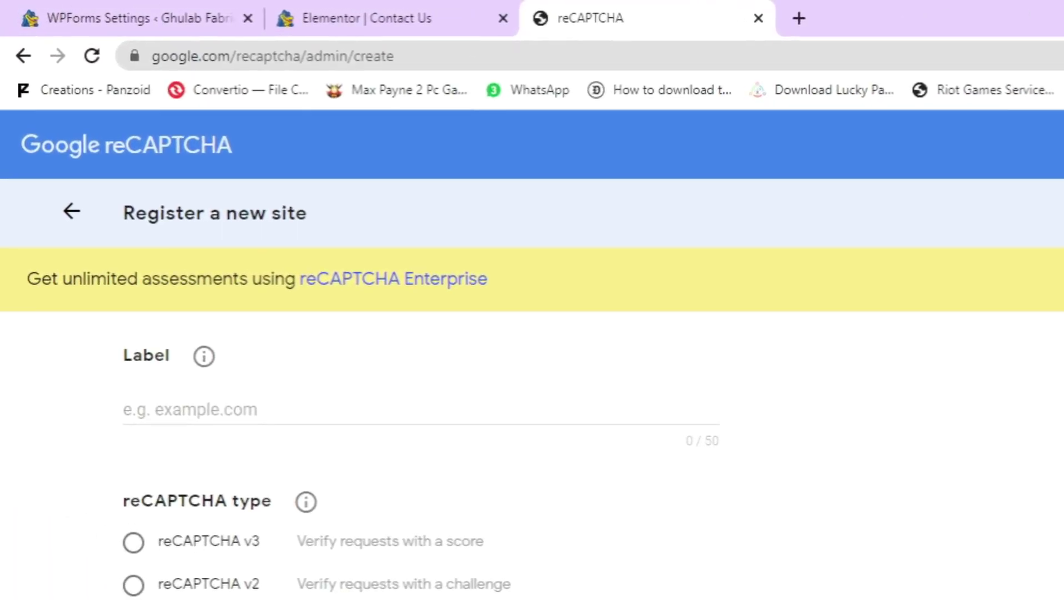
click(291, 411)
text(Ghulab Fabric)
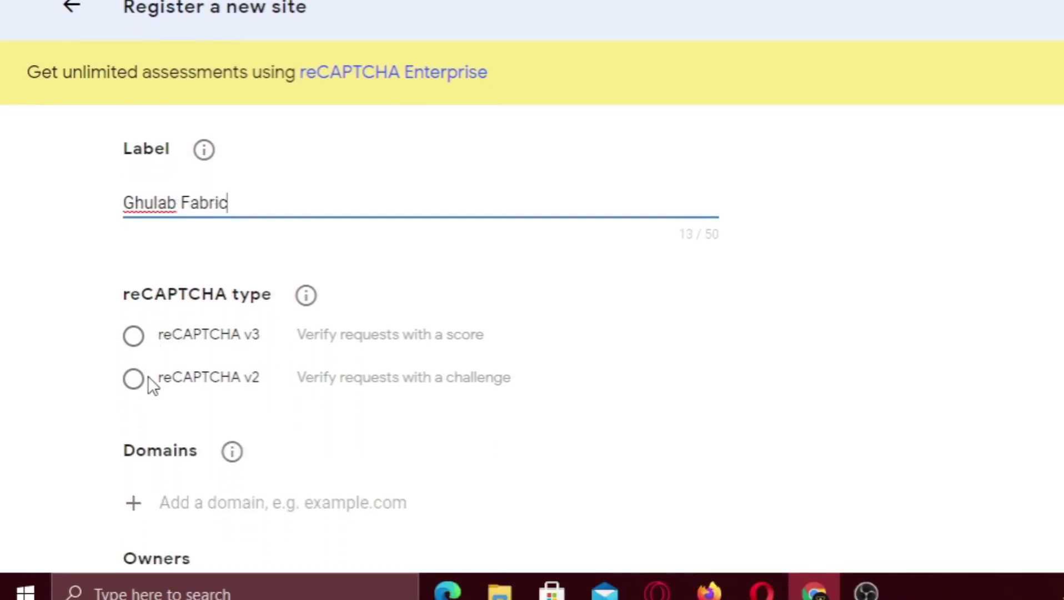
click(134, 380)
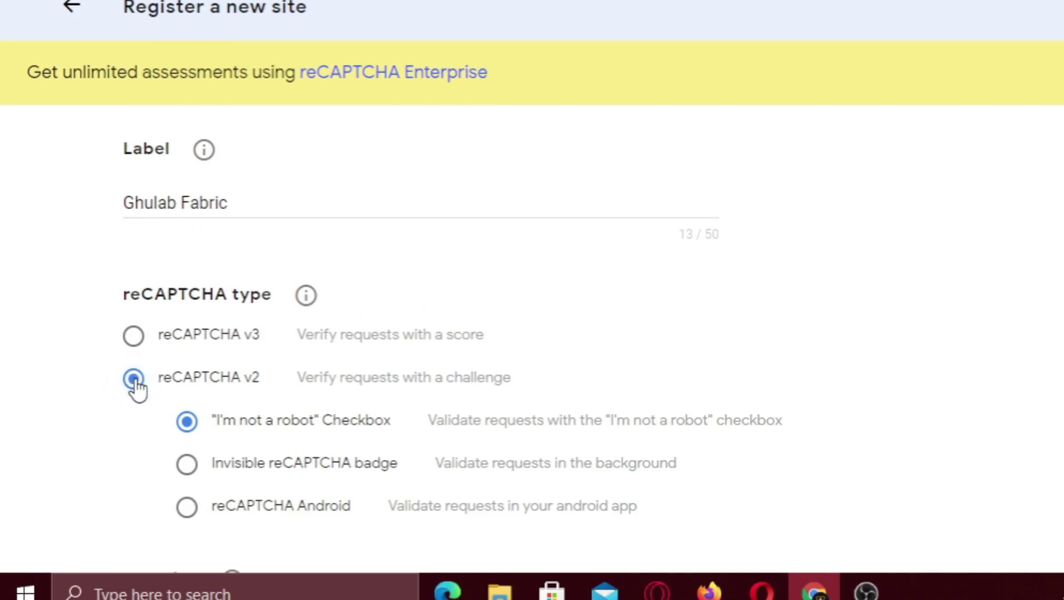
middle_click(854, 356)
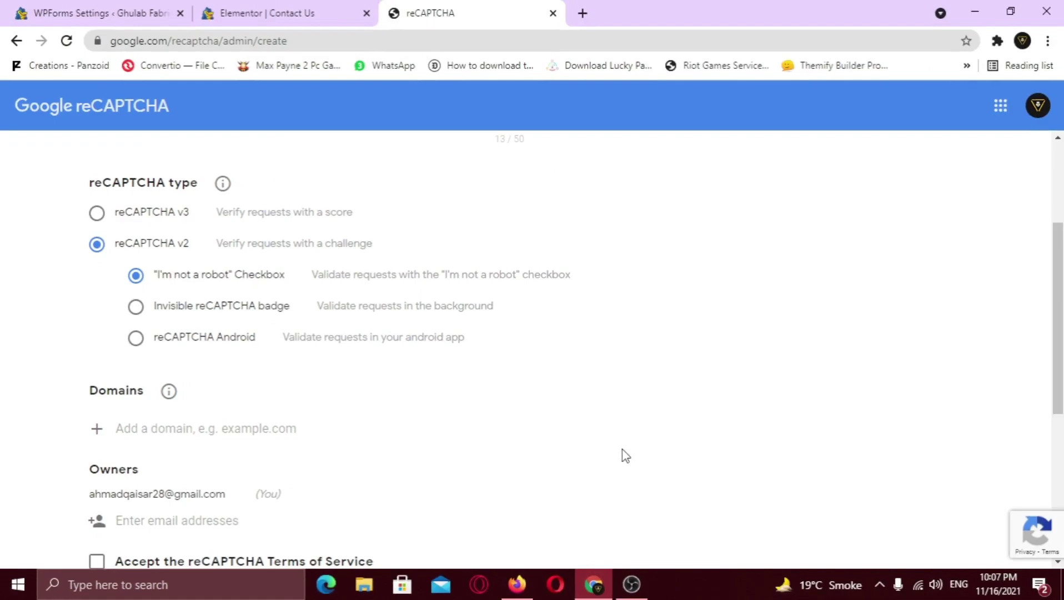
click(213, 426)
text(https://ghulabfabric.com/)
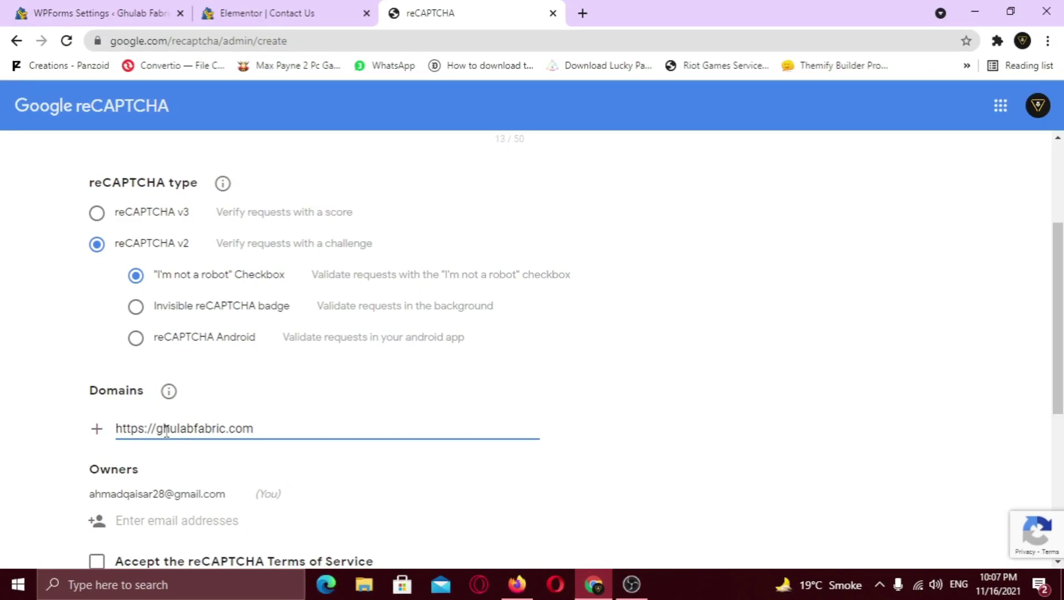
drag(160, 428, 100, 435)
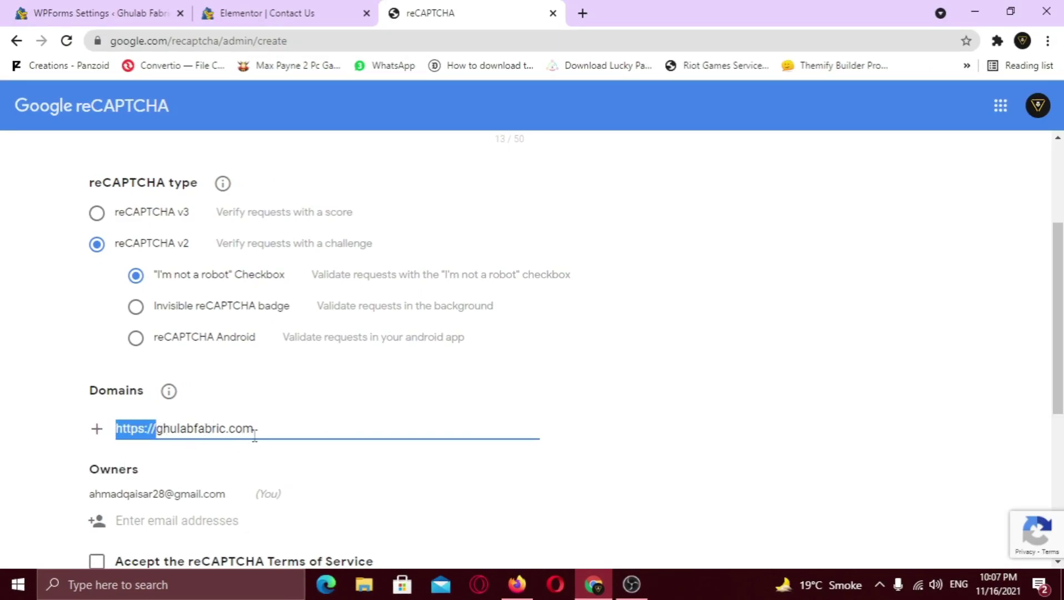
key(BackSpace)
click(322, 451)
click(527, 425)
scroll(526, 445, down, 3)
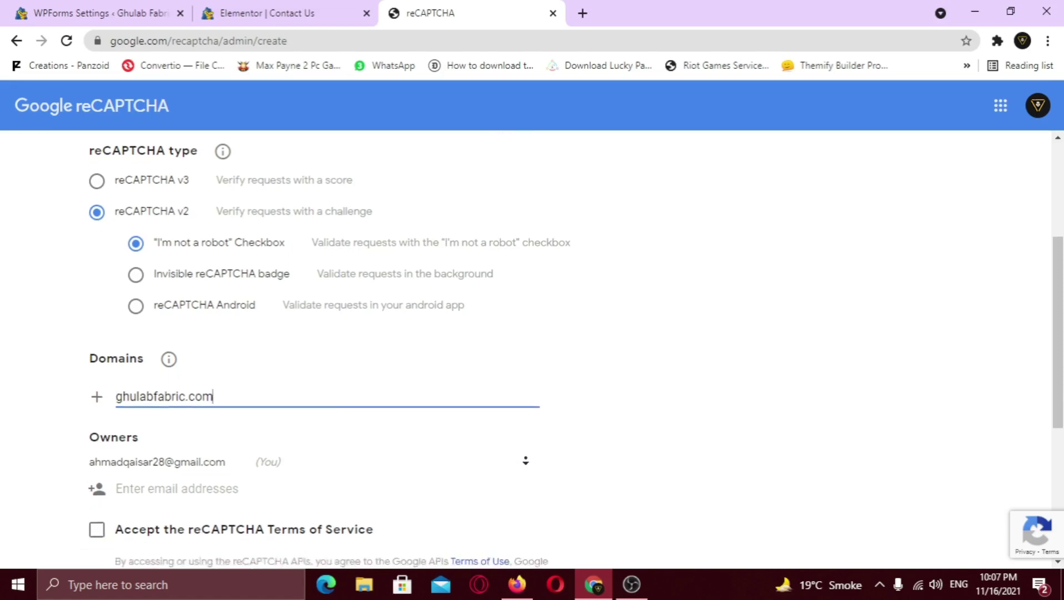
scroll(525, 463, down, 1)
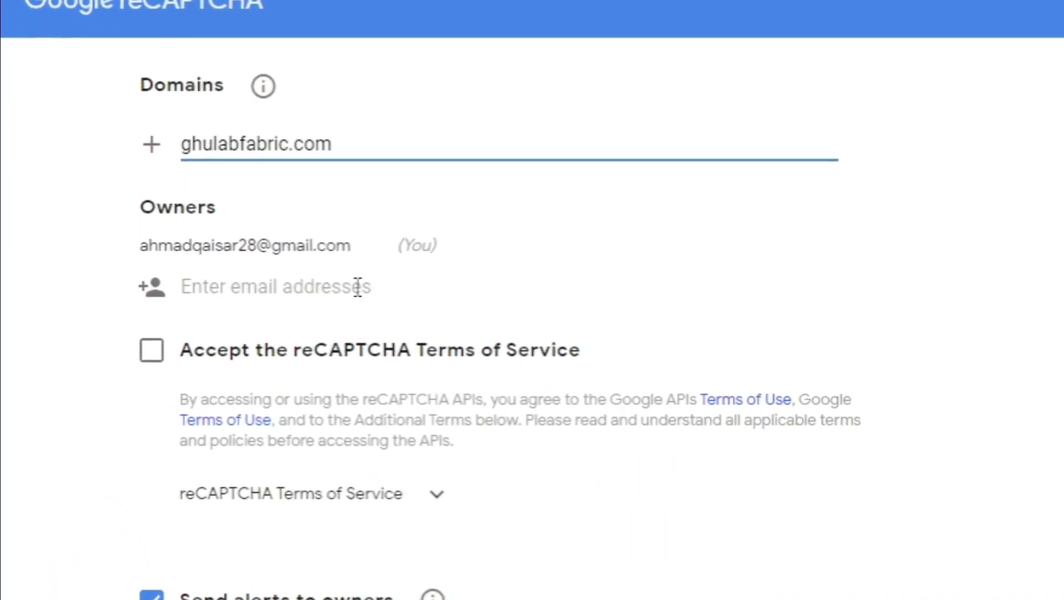
Accept the reCAPTCHA Terms of Service, submit the registration and copy the site key.
click(151, 359)
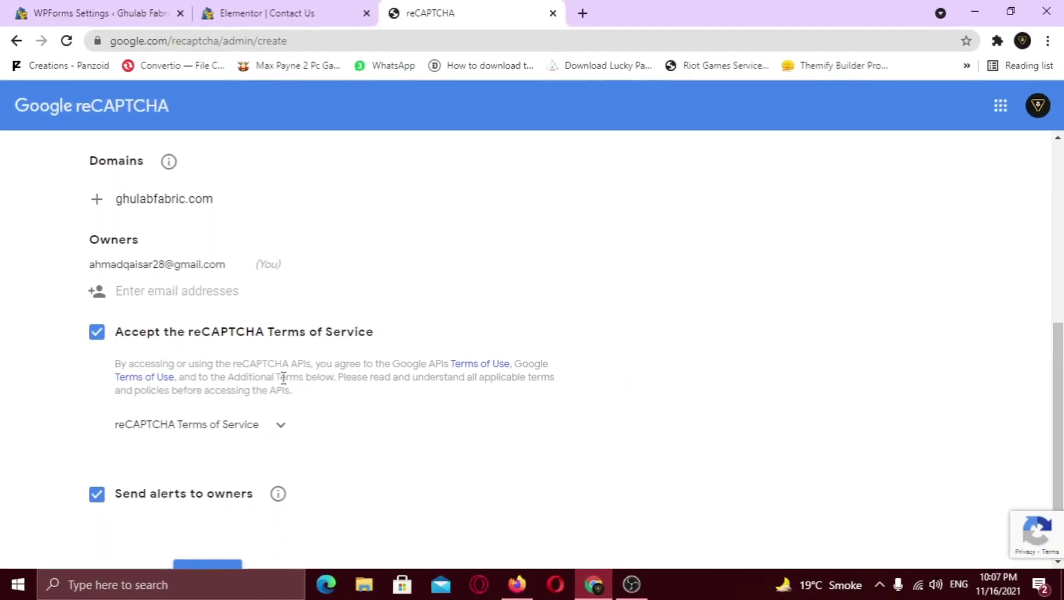
scroll(283, 400, down, 2)
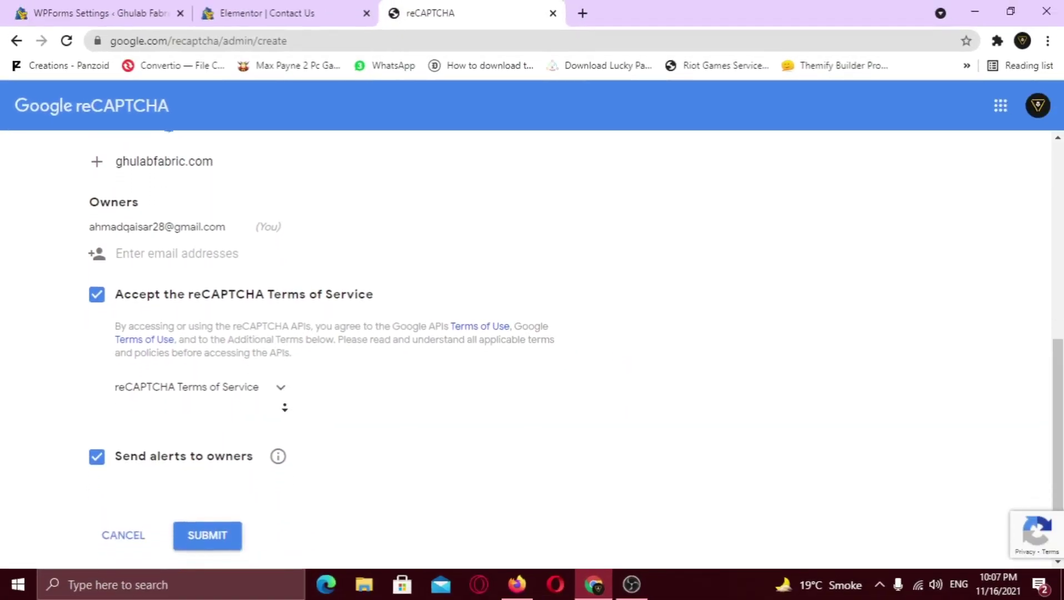
click(207, 483)
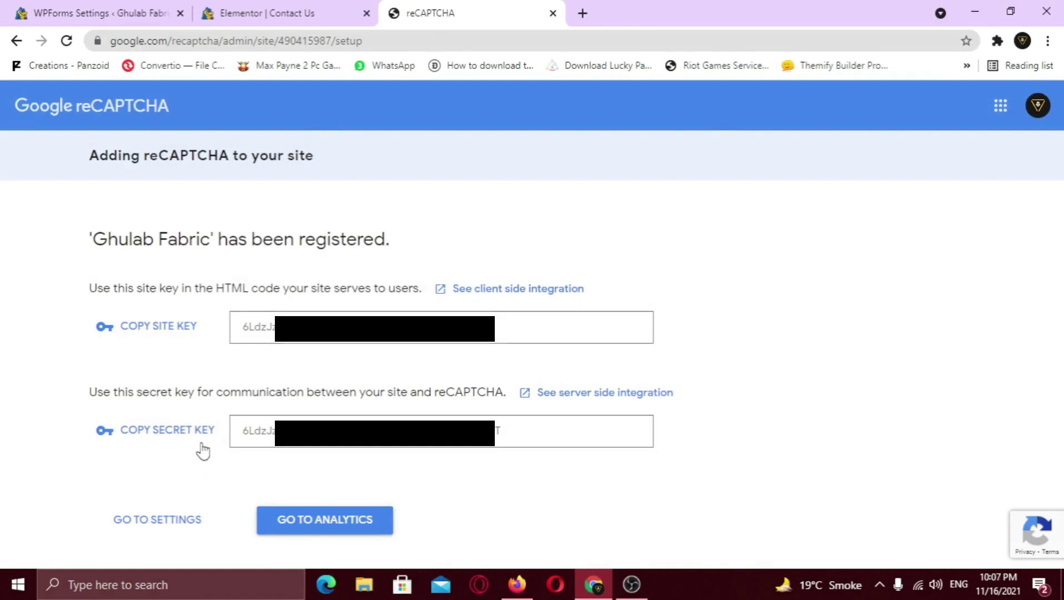
click(164, 328)
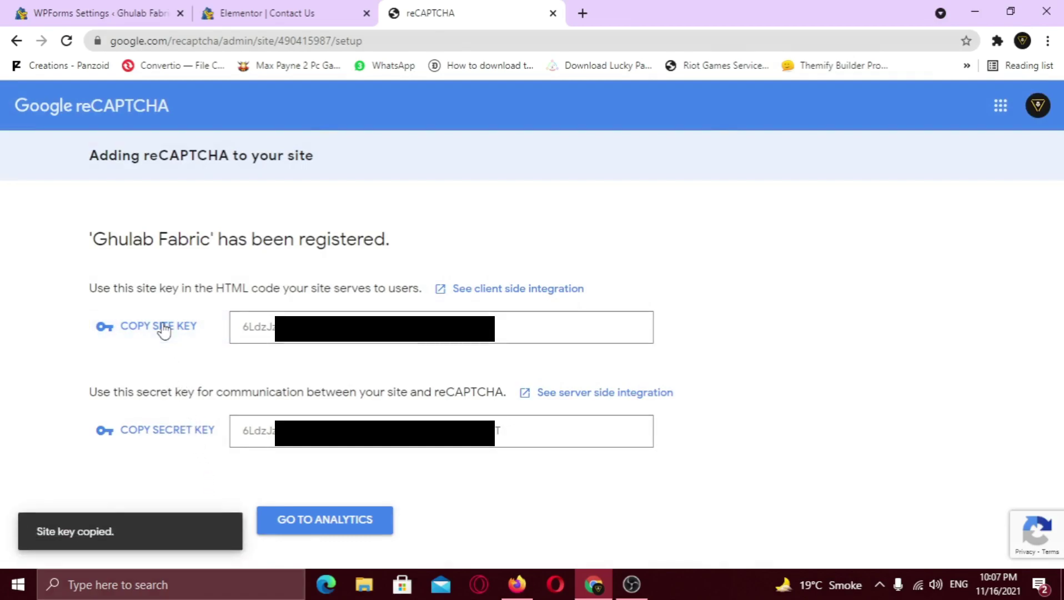
Paste the copied site key into the WPForms reCAPTCHA Site Key field.
click(89, 7)
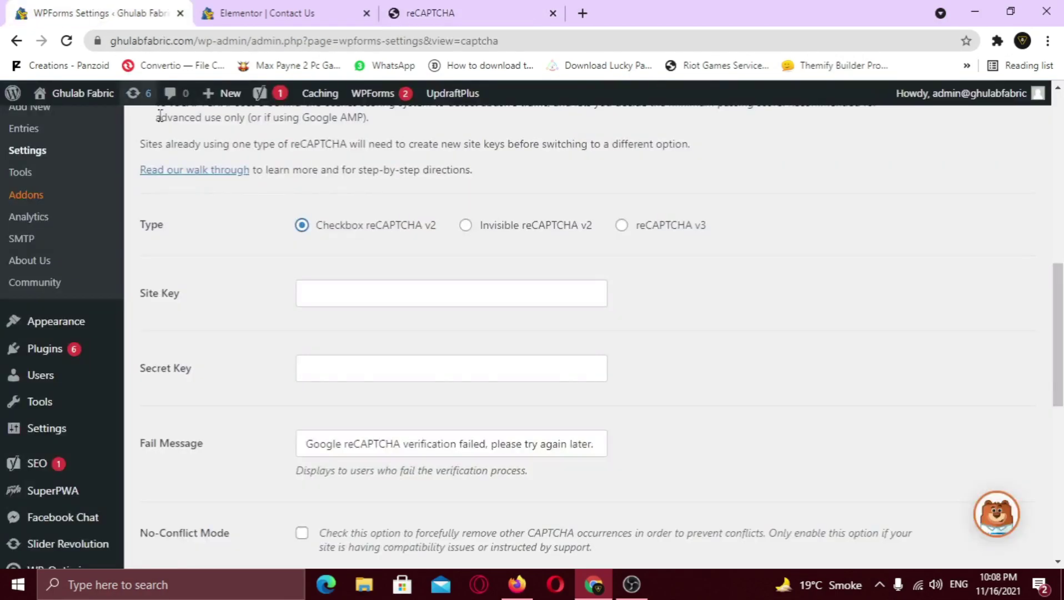
click(323, 293)
right_click(322, 292)
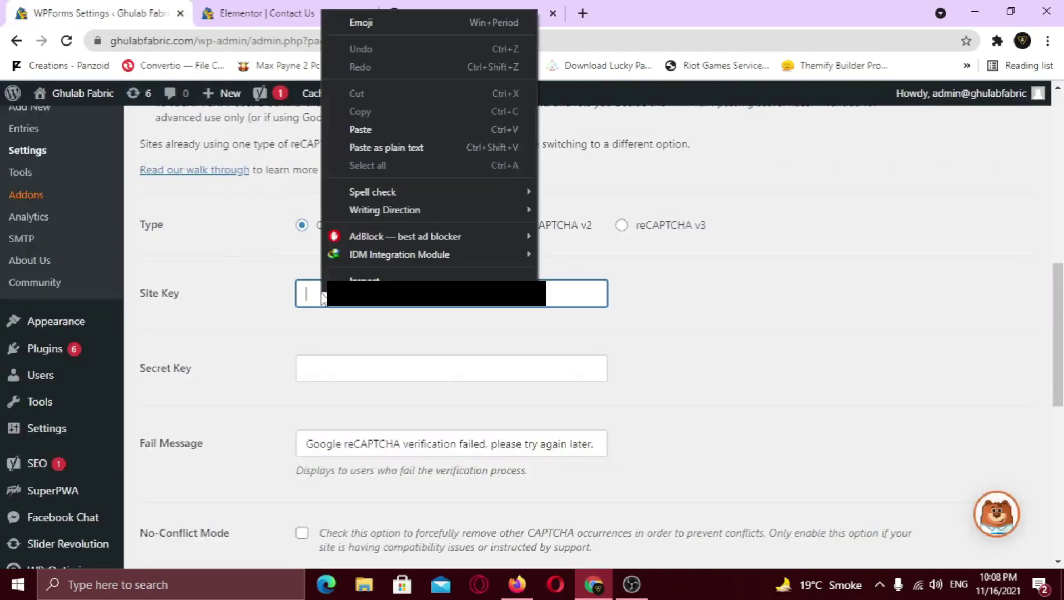
click(388, 128)
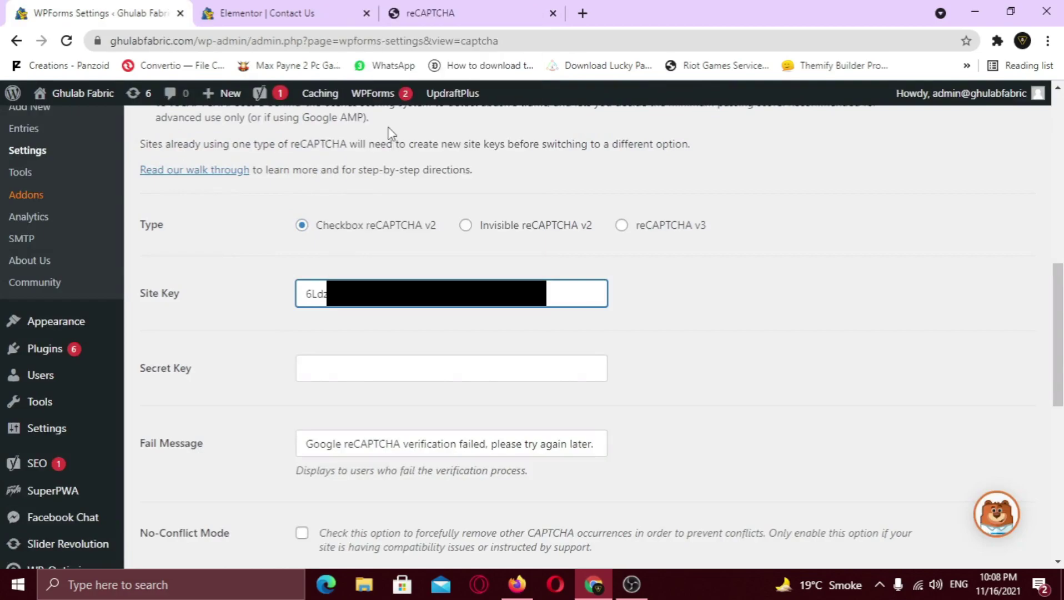
Copy the secret key from the reCAPTCHA console into Secret Key and save the settings.
click(438, 19)
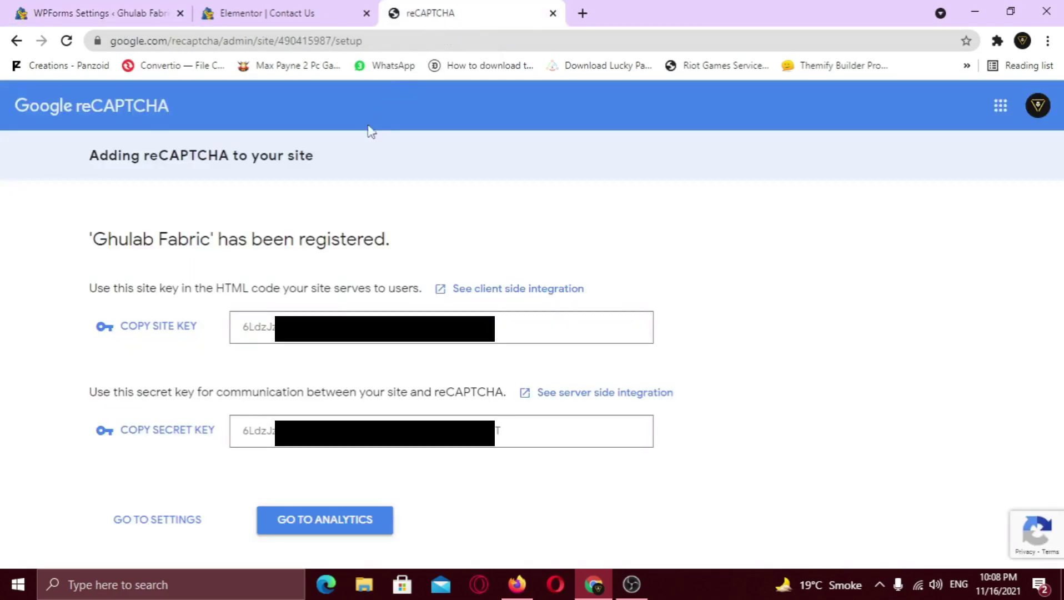
click(140, 430)
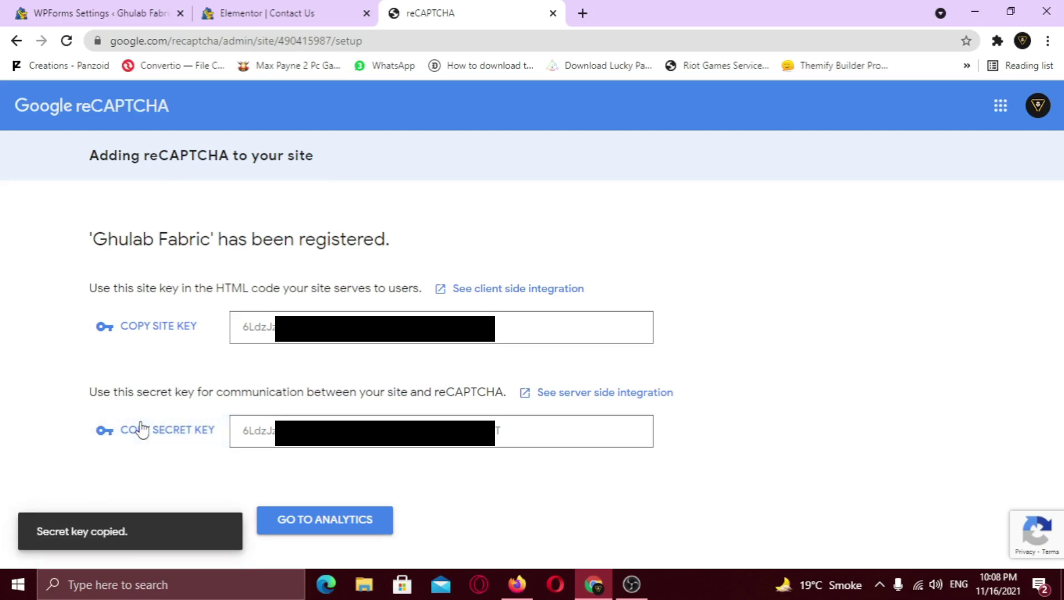
click(115, 20)
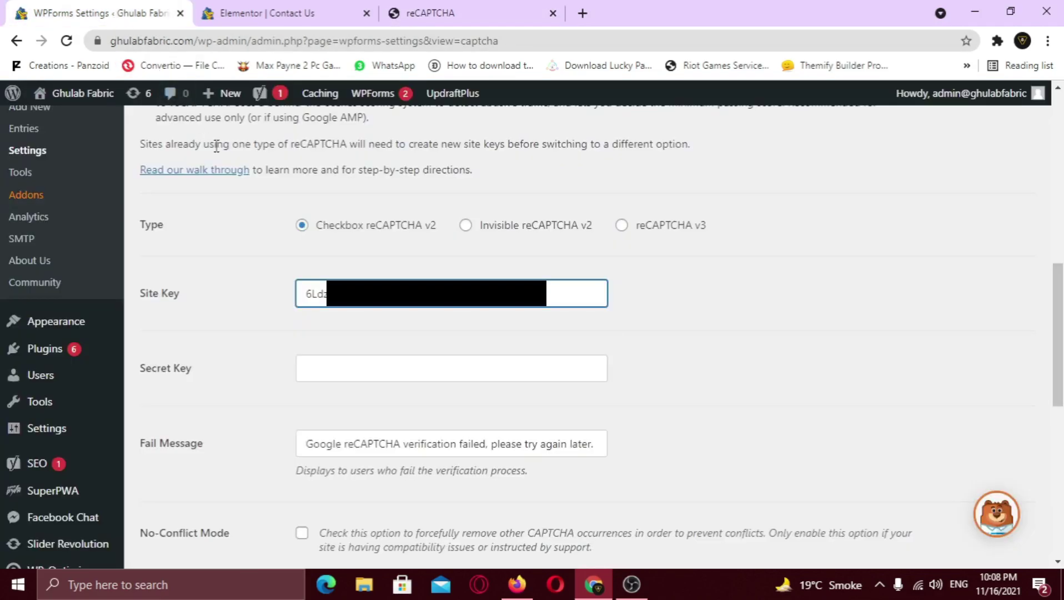
right_click(351, 369)
click(399, 208)
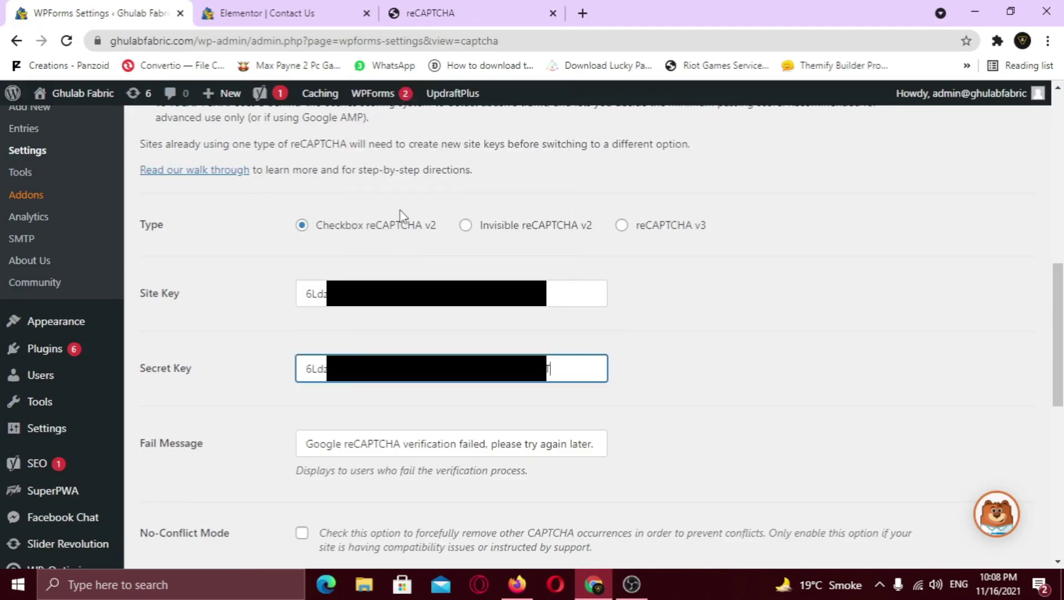
middle_click(697, 300)
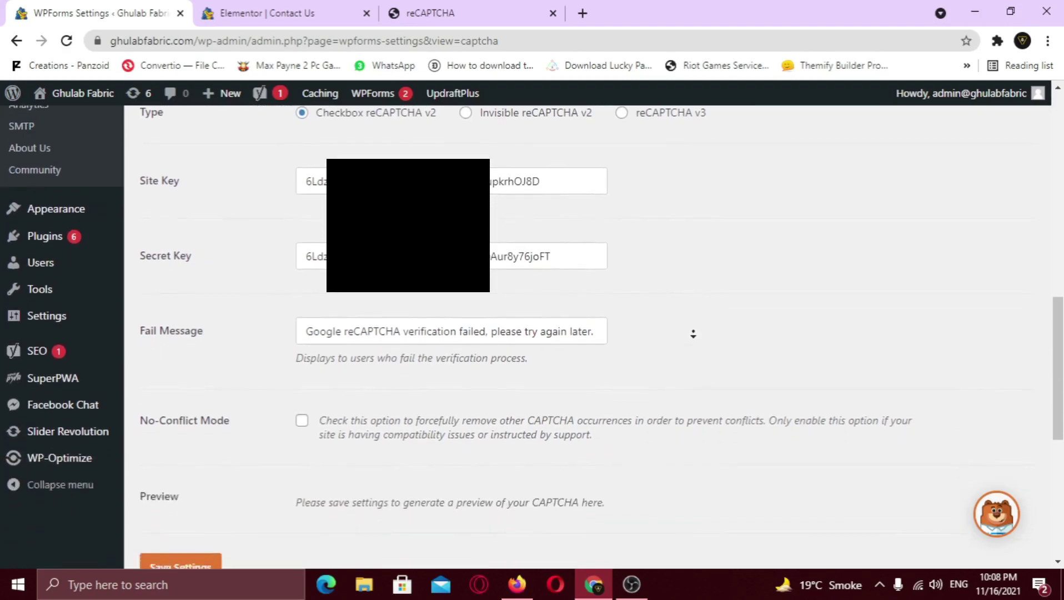
middle_click(697, 338)
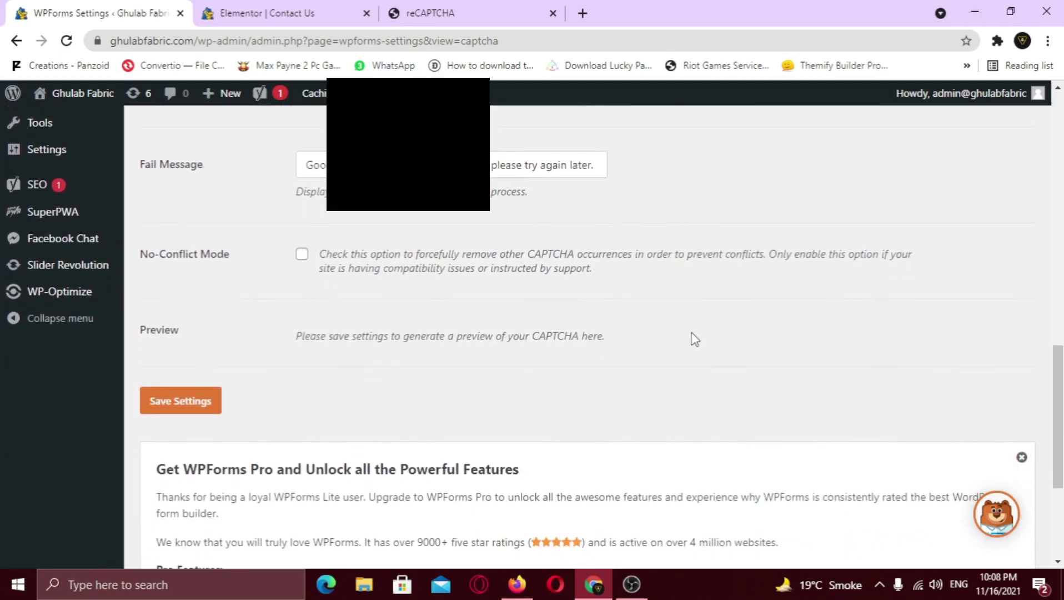
click(179, 405)
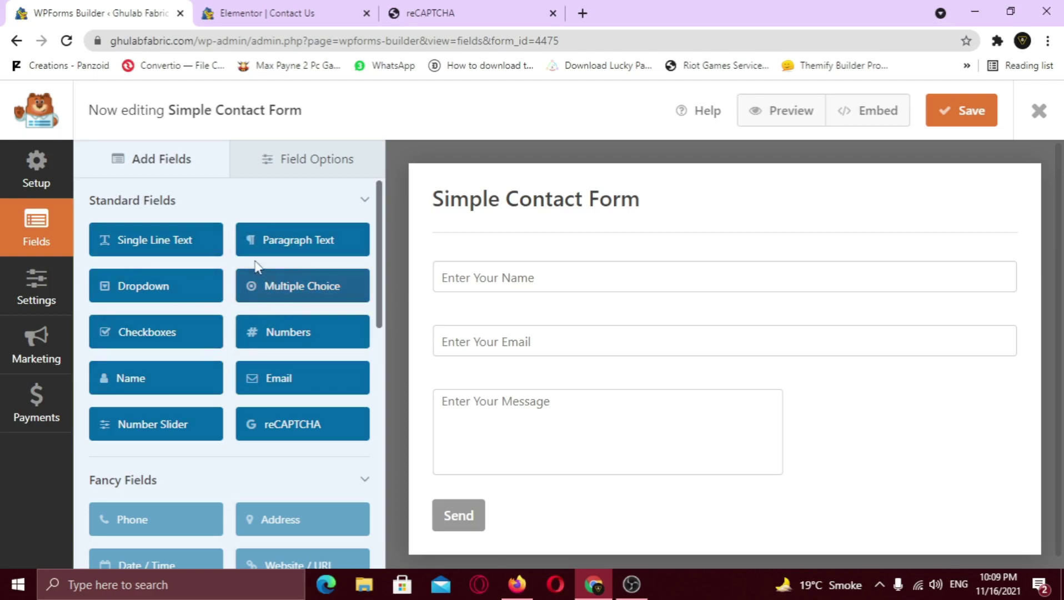
Add the reCAPTCHA field from Standard Fields to the Simple Contact Form.
click(309, 429)
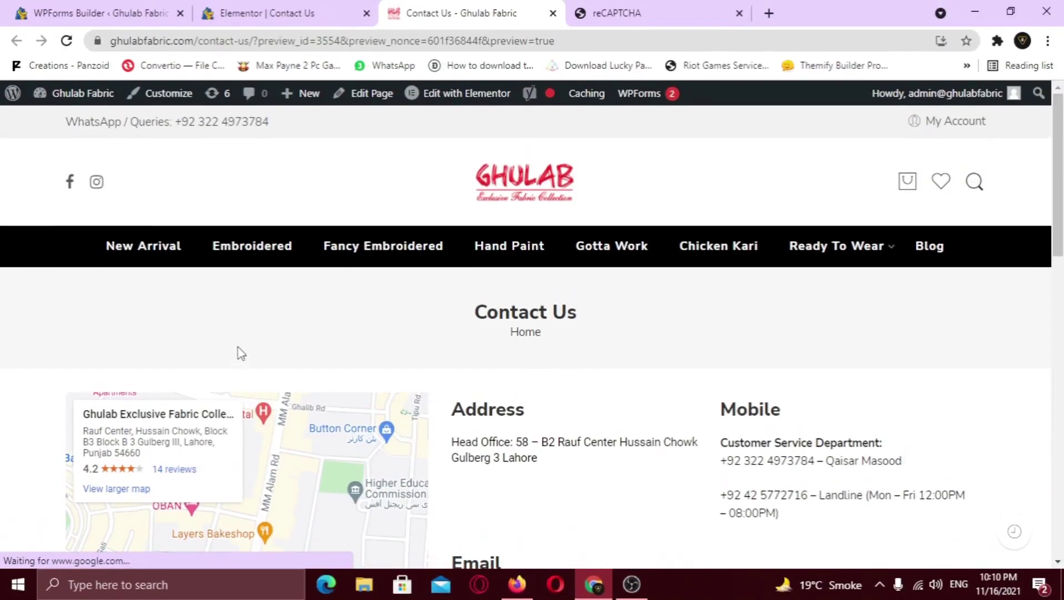
Scroll down the Contact Us page to the Let's Talk form's 'I'm not a robot' checkbox.
scroll(233, 383, down, 8)
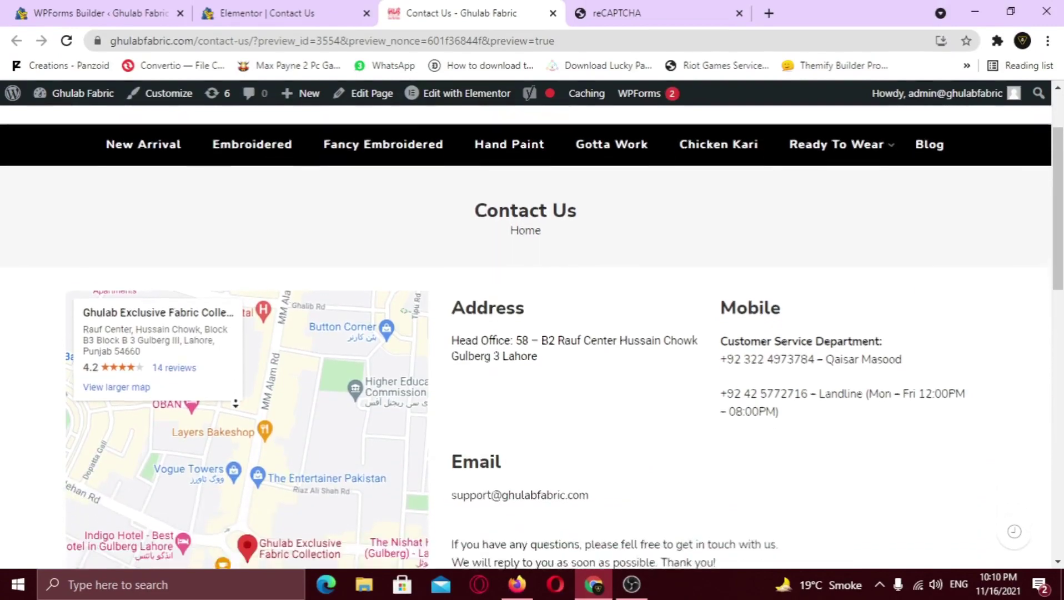
scroll(238, 411, down, 1)
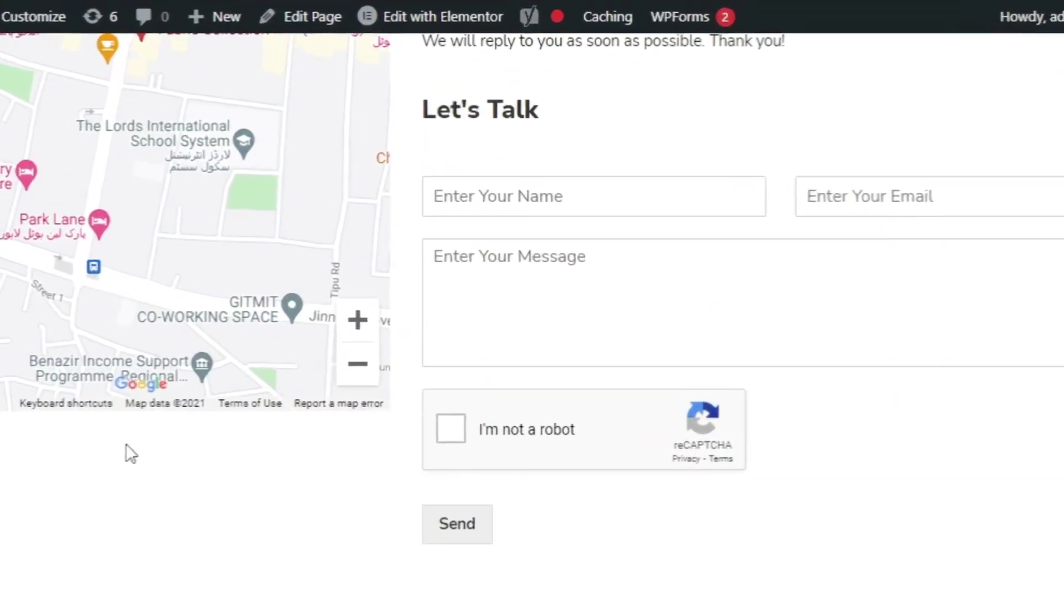